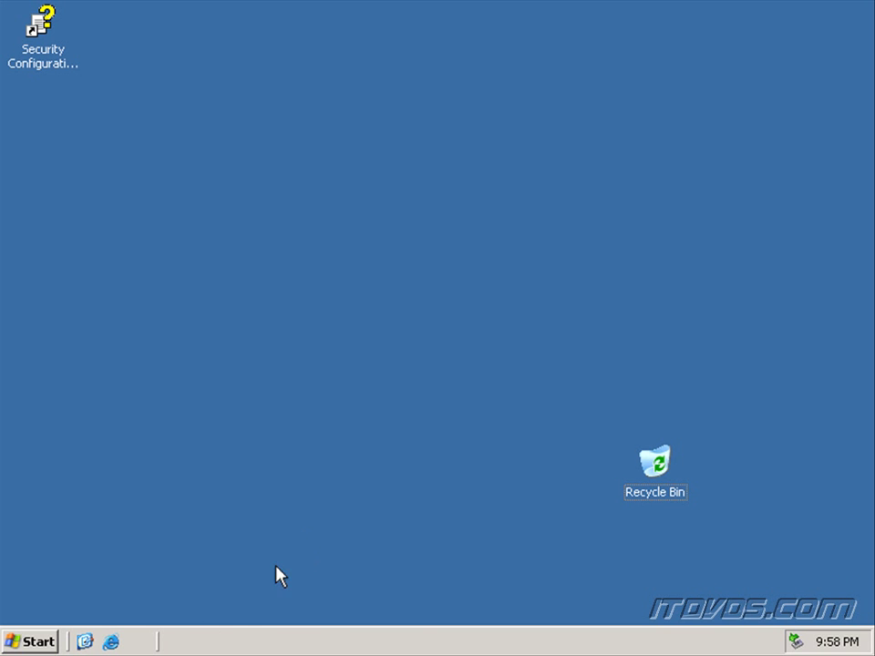
Run regsvr32 schmmgmt.dll from the Run box to register the schema snap-in library.
click(40, 639)
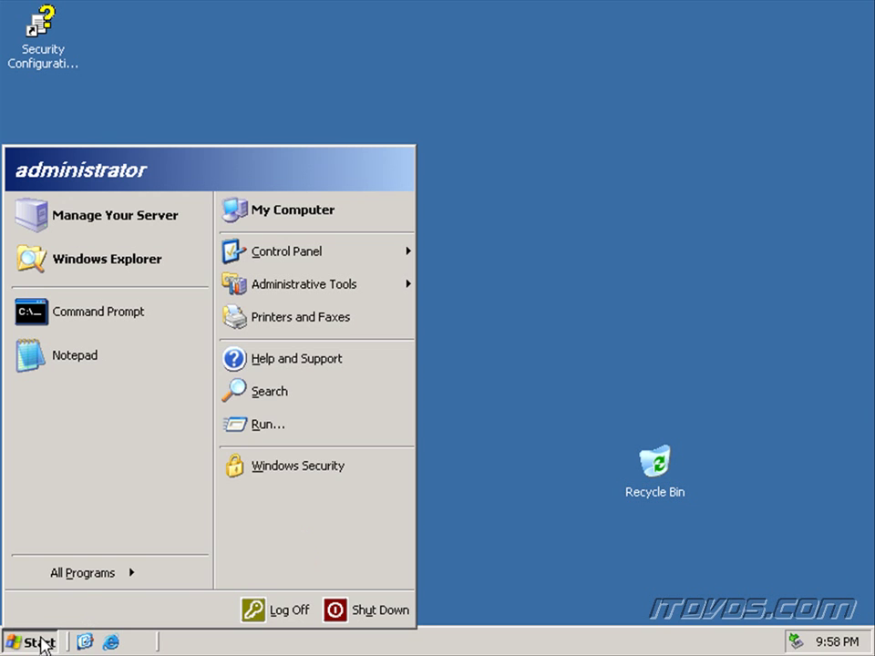
click(266, 428)
text(regsvr32 schmmgmt.dll)
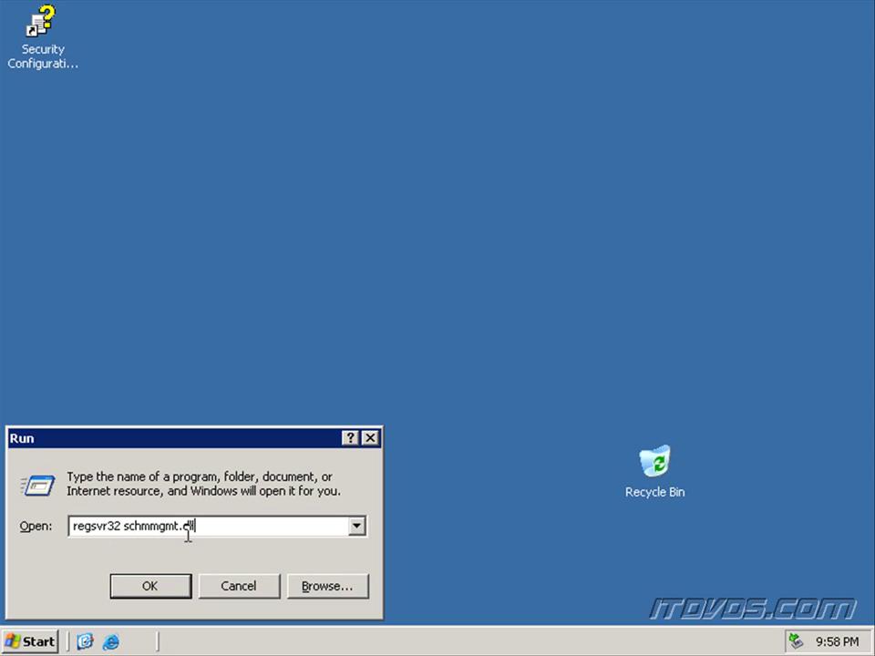
click(179, 589)
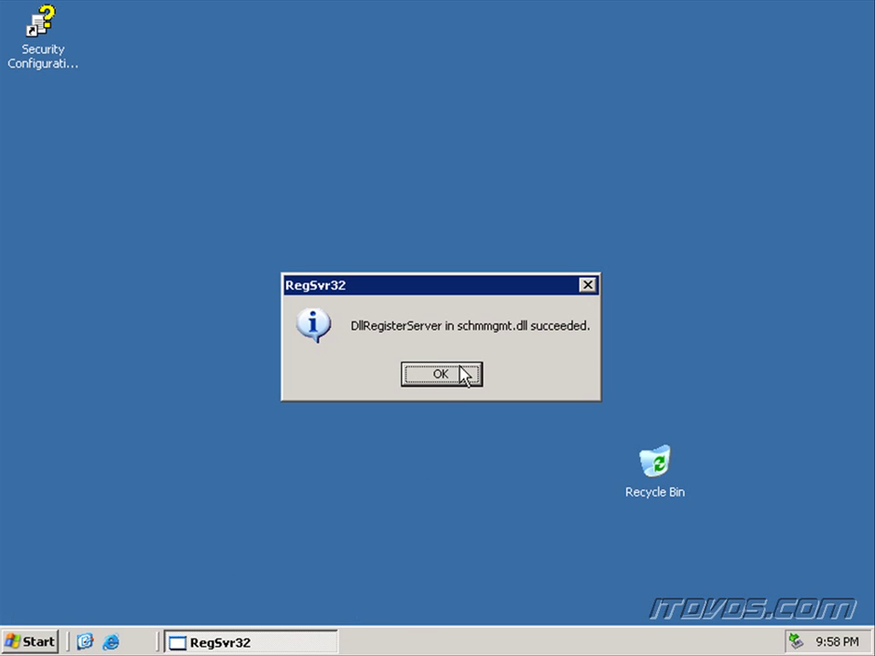
Dismiss the RegSvr32 message and launch a new mmc console, maximized.
click(442, 376)
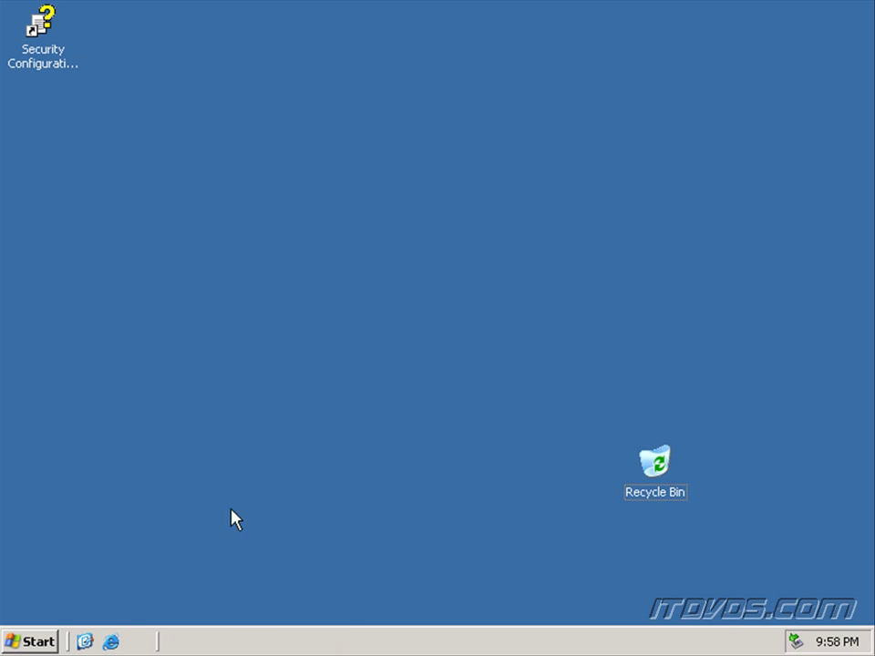
click(41, 642)
click(285, 419)
text(mmc)
key(Return)
double_click(251, 110)
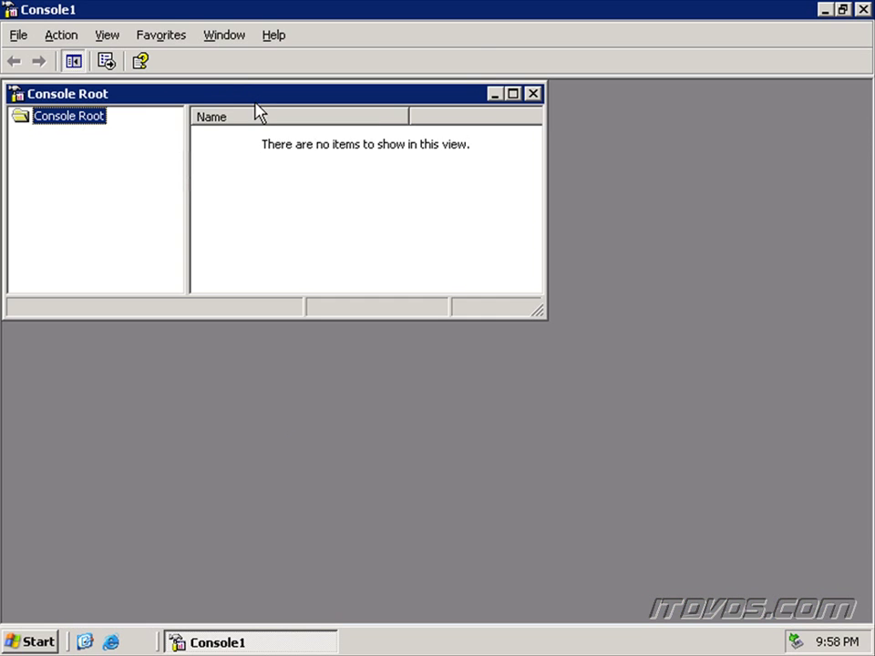
double_click(161, 95)
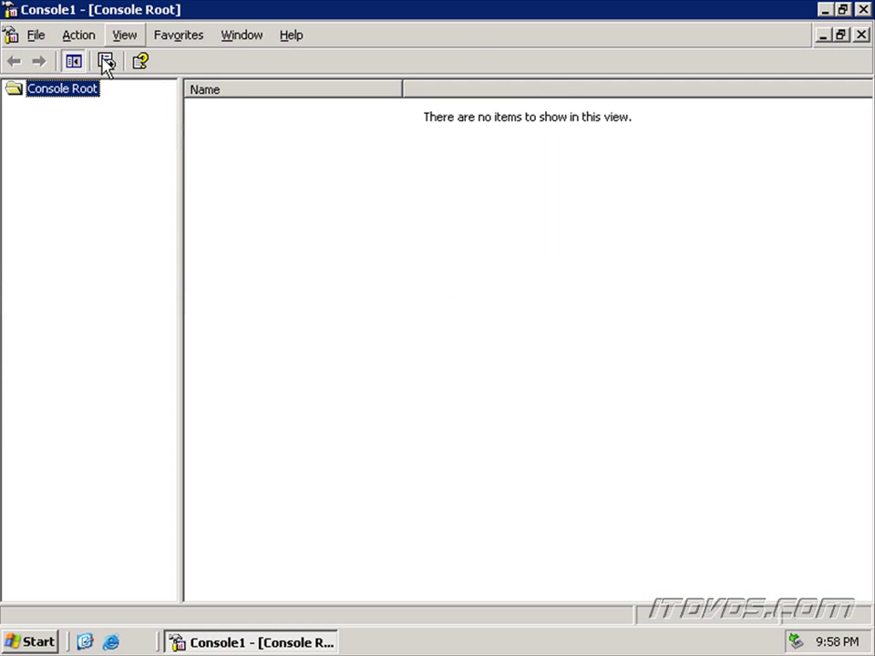
Add the Active Directory Schema snap-in to the console and select its node.
click(33, 38)
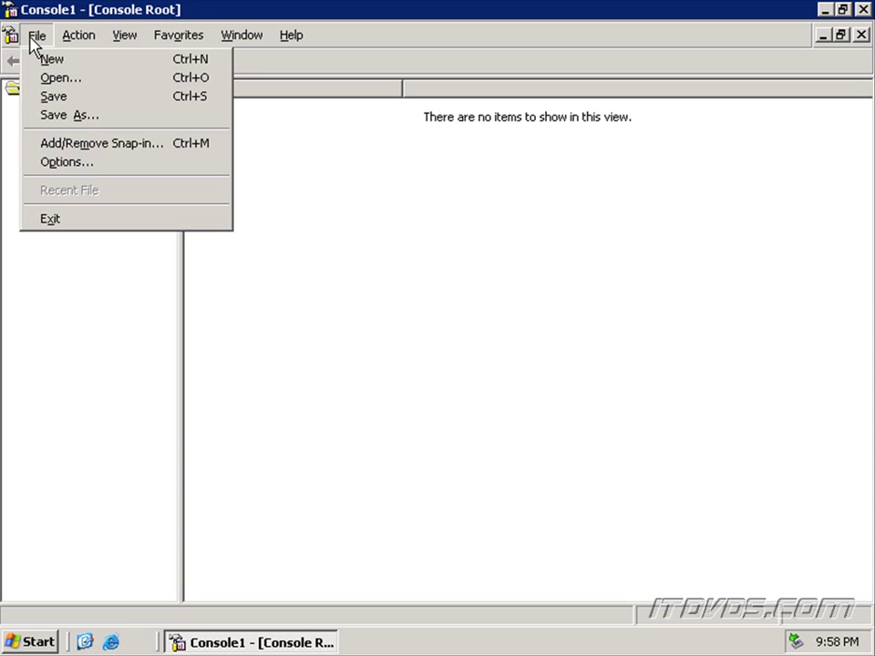
click(84, 145)
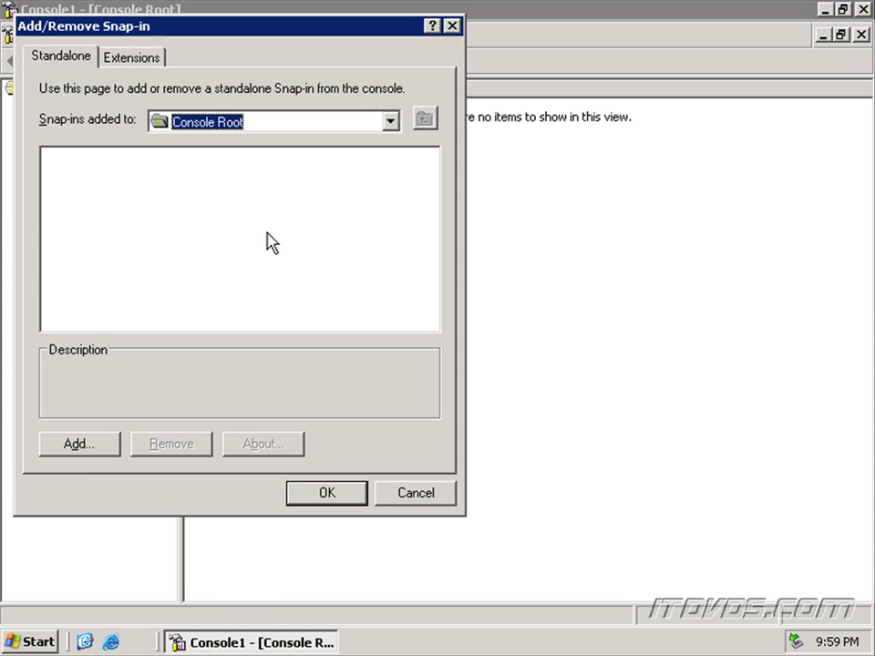
click(82, 448)
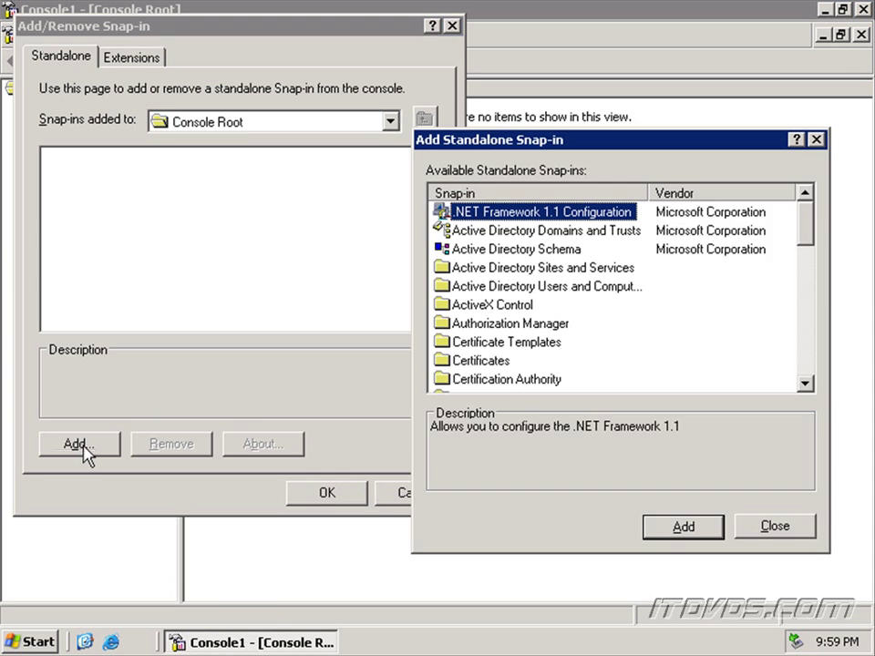
click(546, 253)
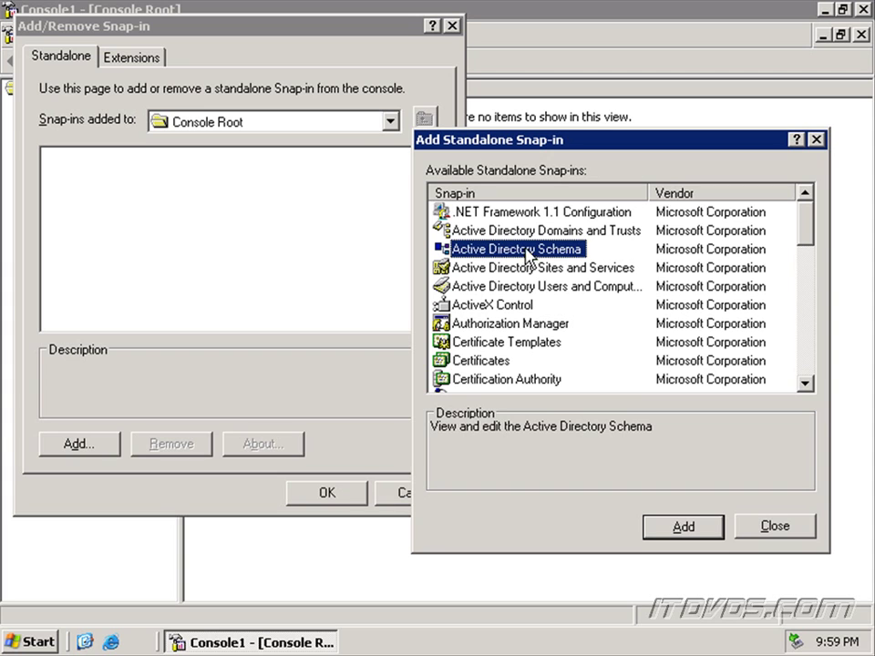
click(683, 528)
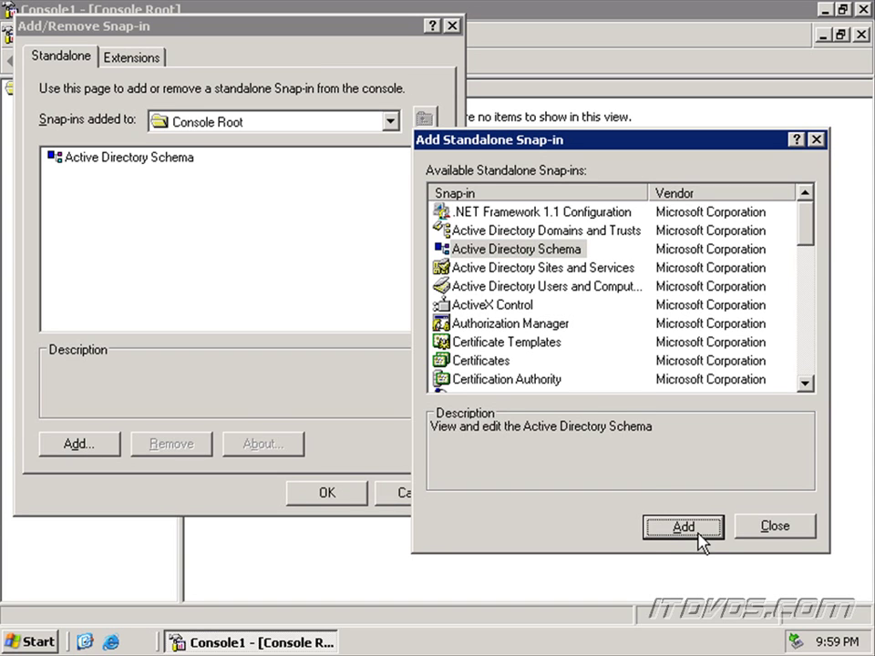
click(790, 527)
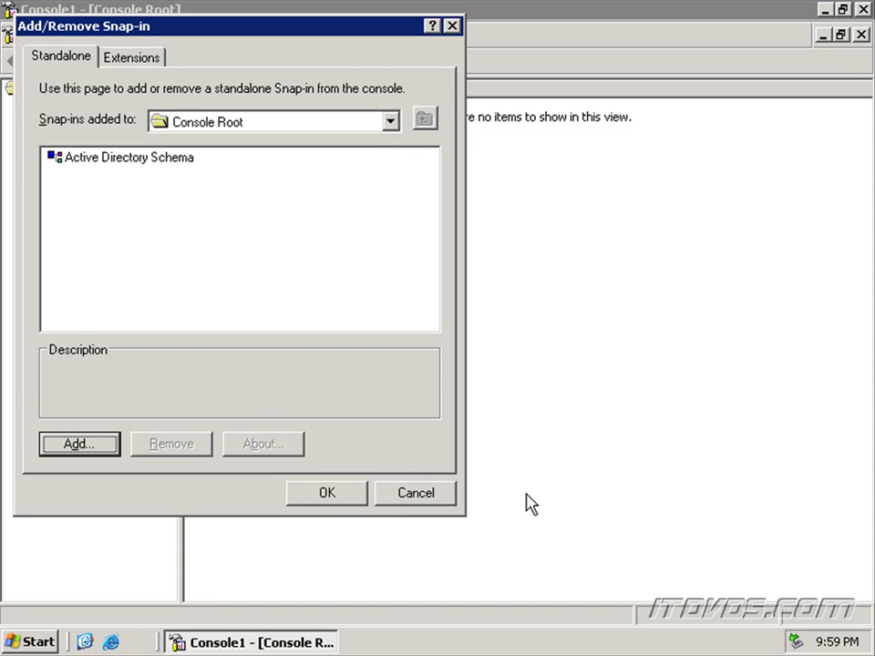
click(328, 493)
click(104, 107)
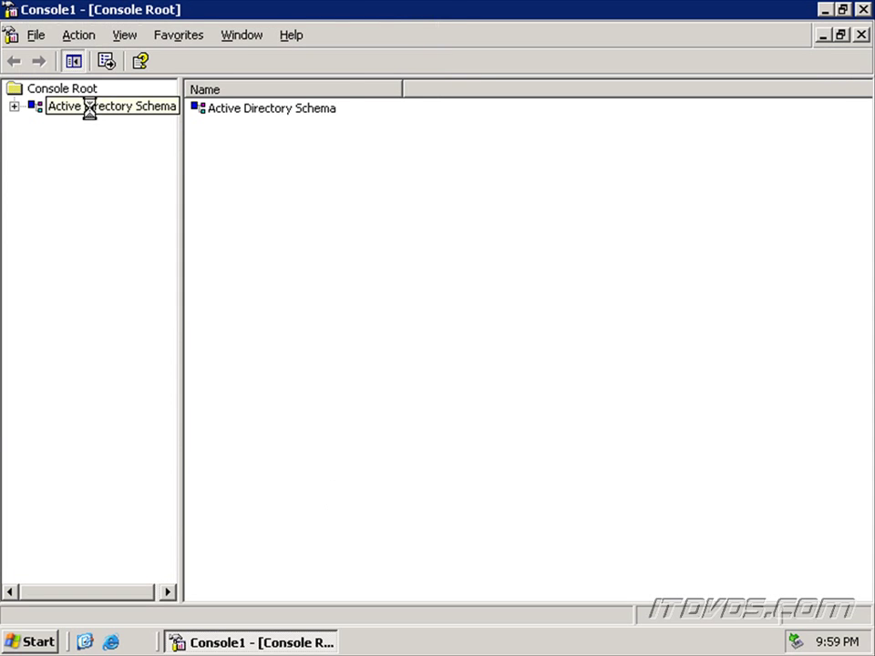
Confirm dc2003.corp.com is schema Operations Master, then close the console without saving.
right_click(118, 118)
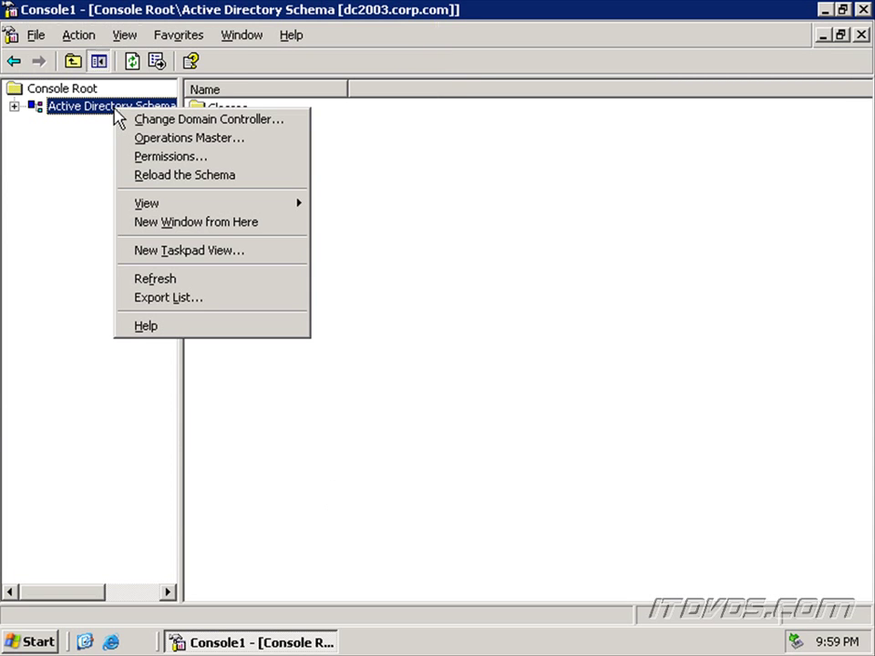
click(224, 144)
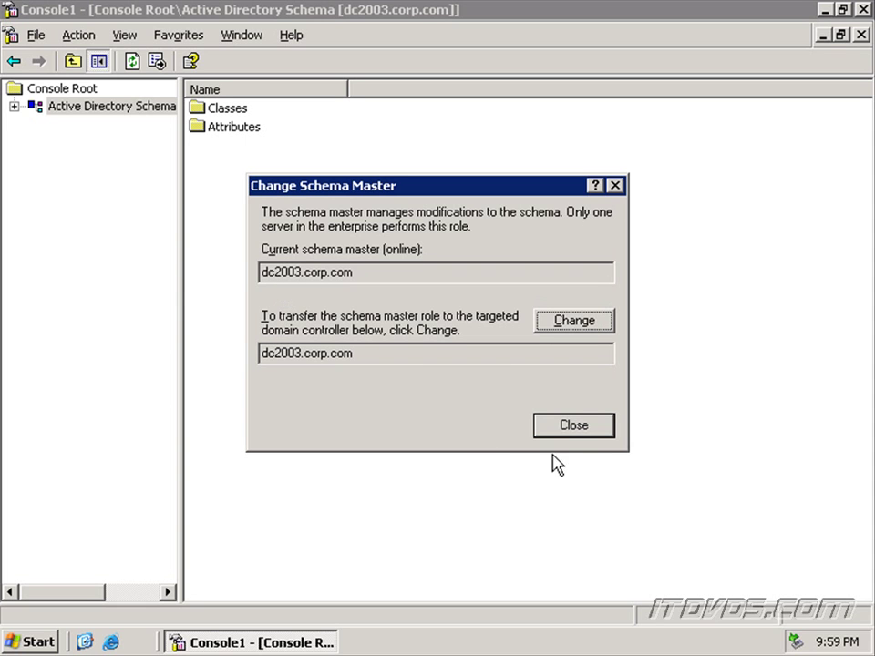
click(570, 430)
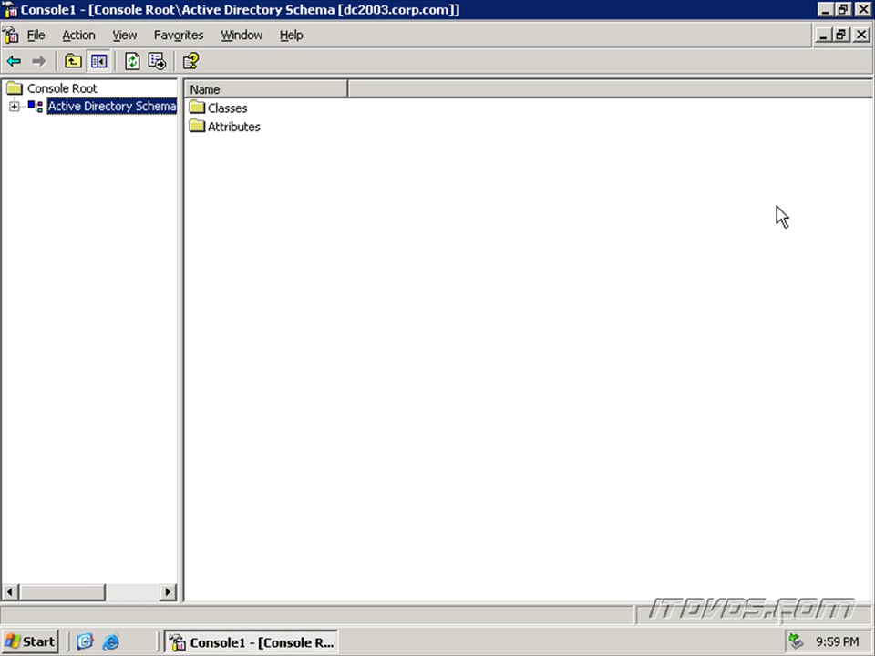
click(860, 10)
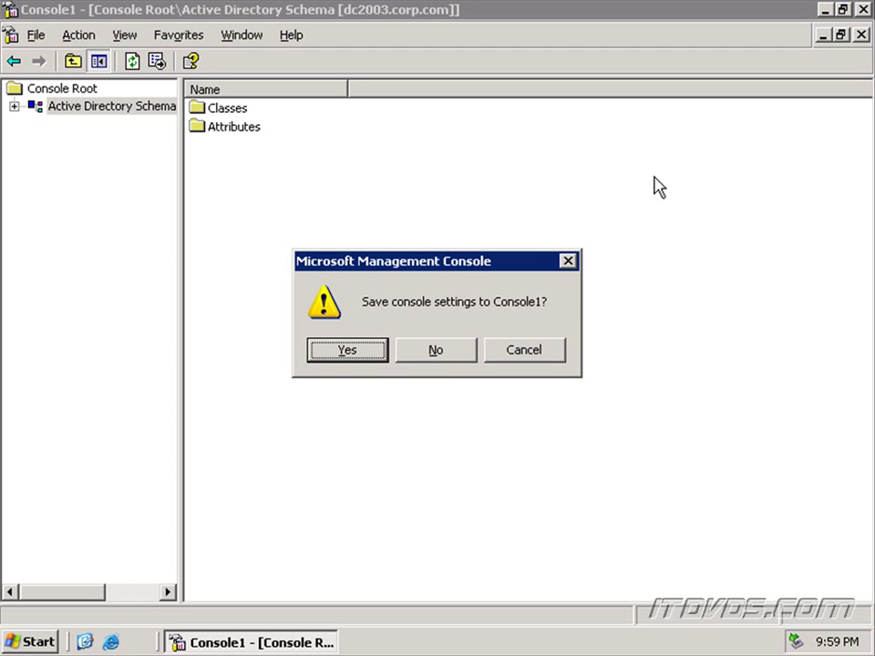
click(446, 353)
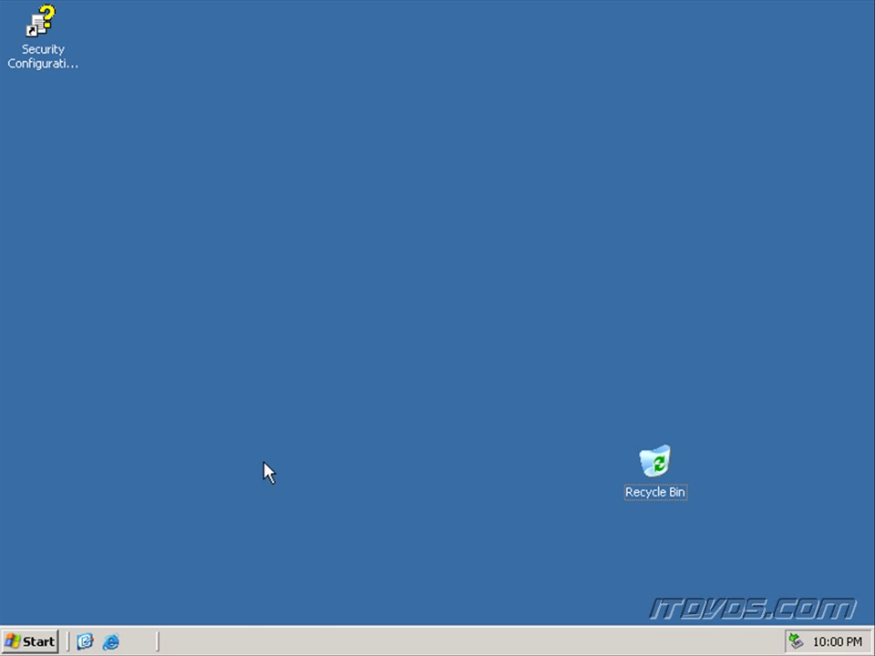
Explore My Computer and browse to D:\support\adprep on the GRMSXVOL_EN_DVD drive.
click(19, 643)
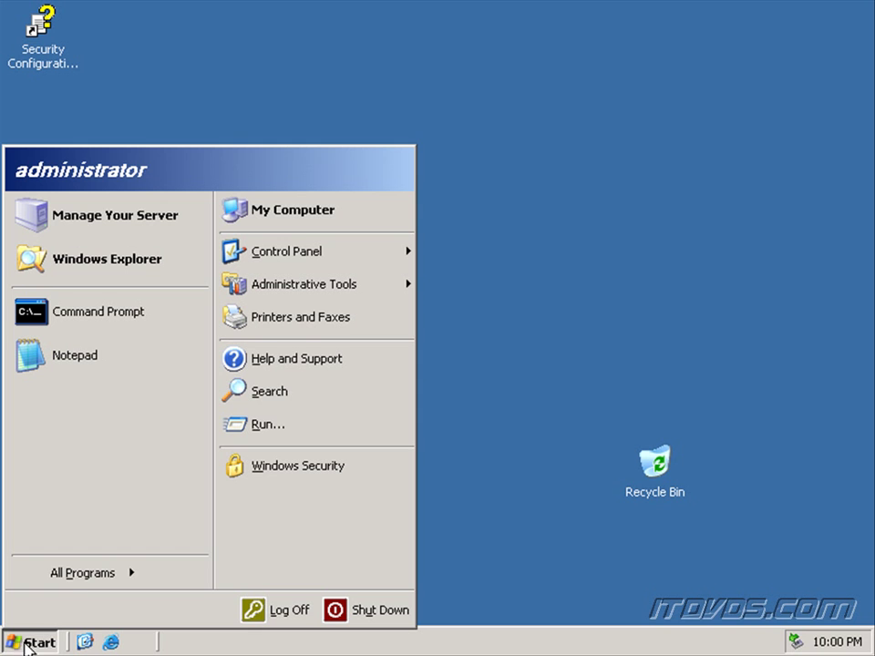
right_click(285, 216)
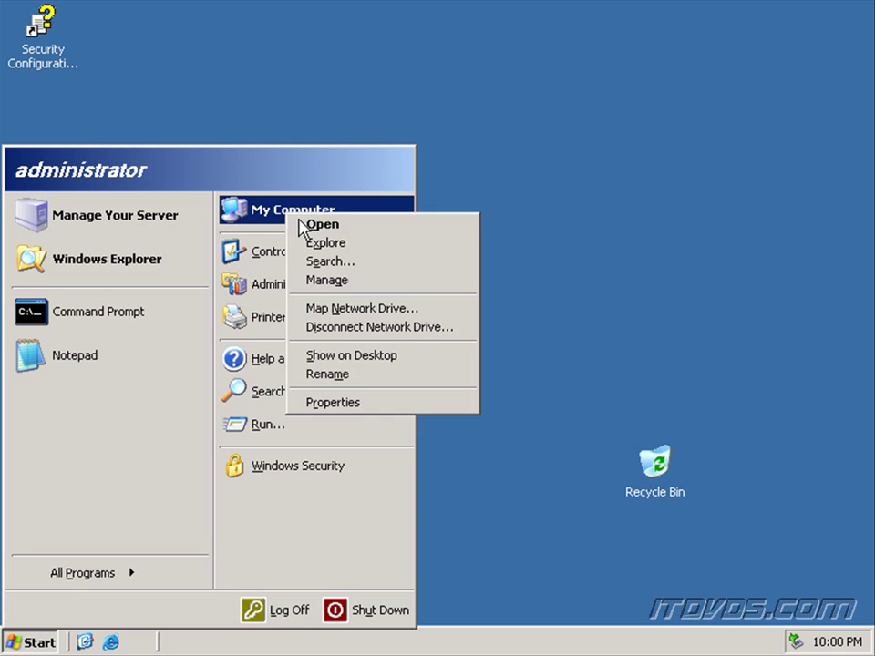
click(326, 242)
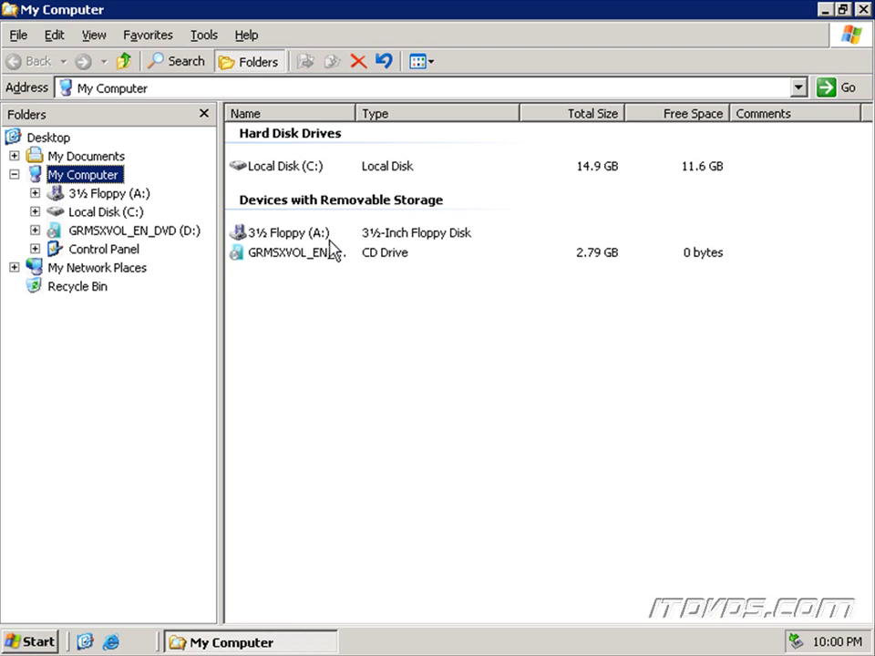
click(166, 235)
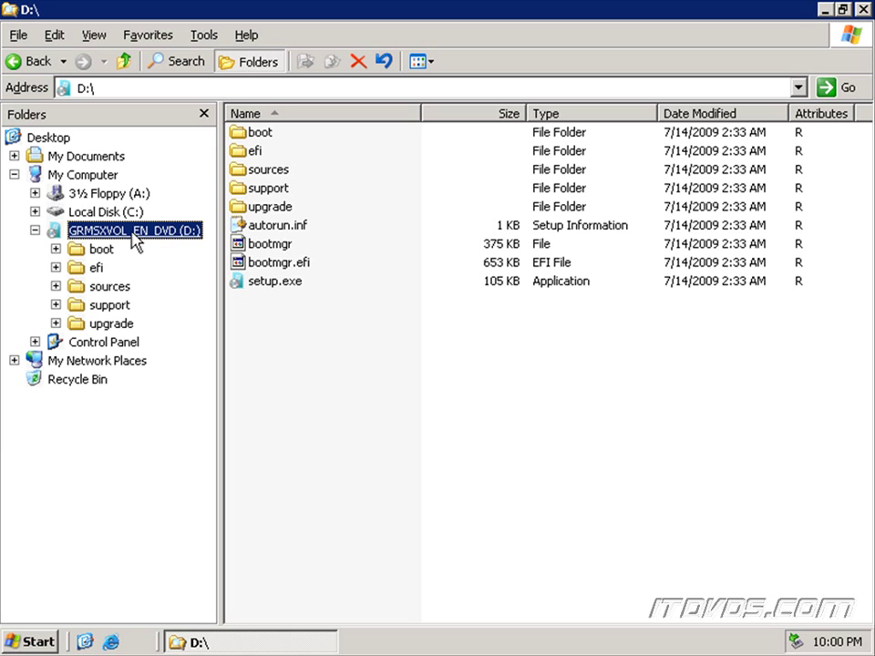
double_click(277, 193)
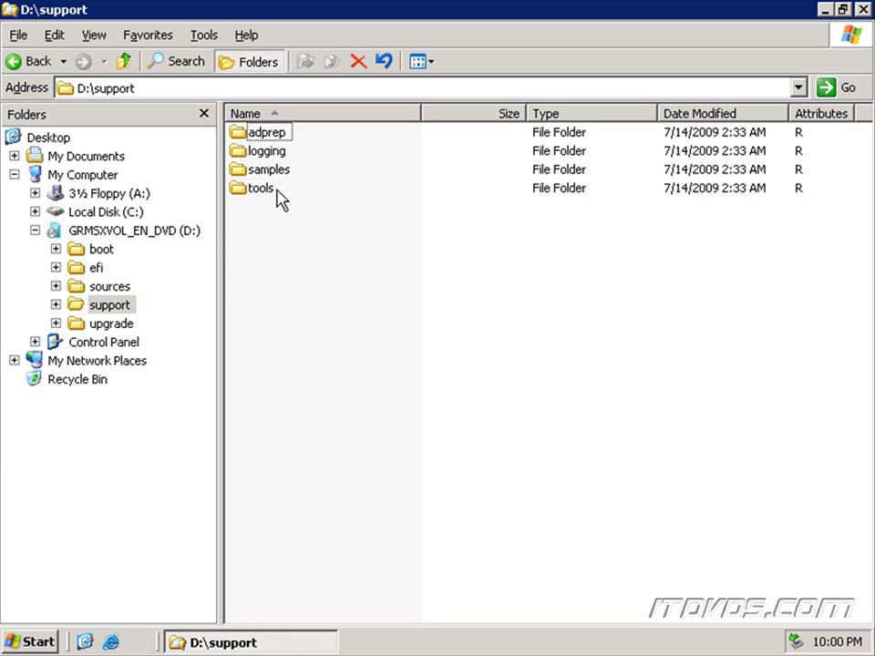
double_click(272, 133)
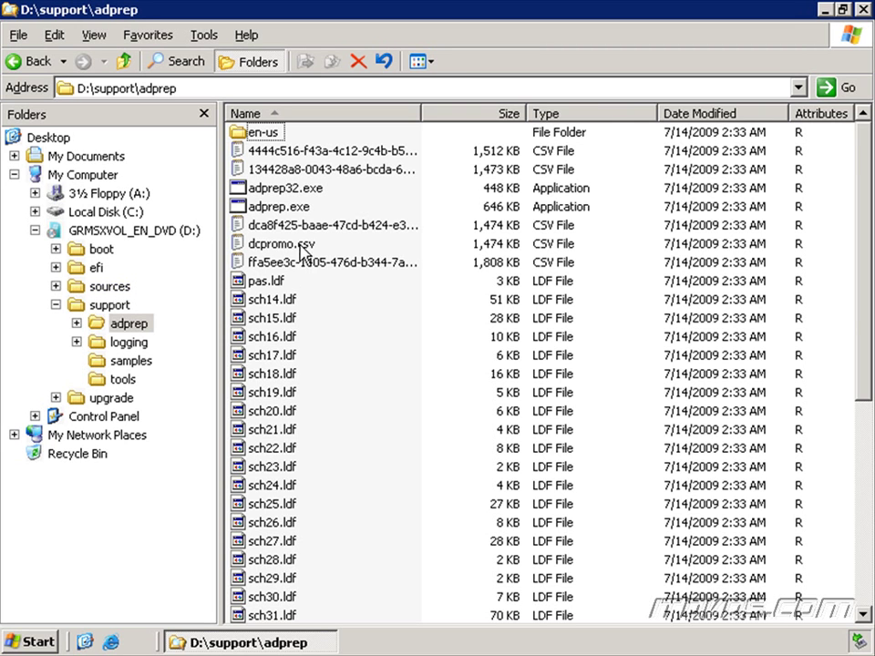
mouse_move(271, 205)
click(266, 190)
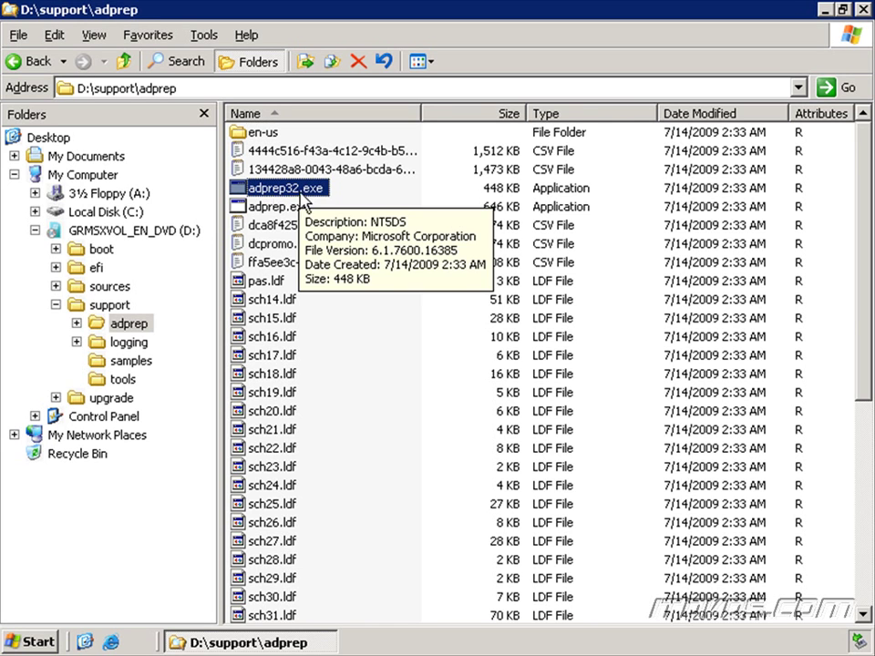
click(268, 207)
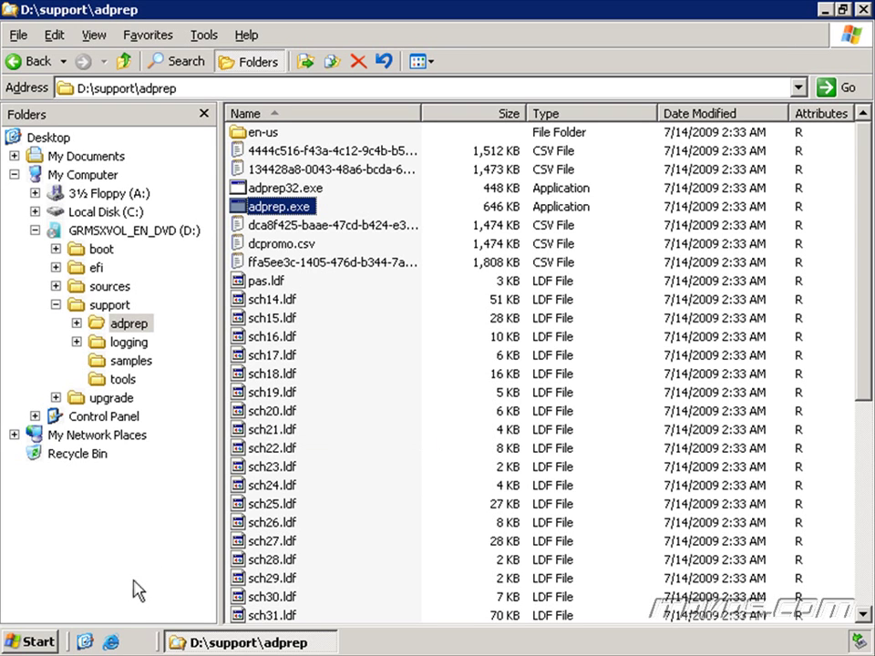
Launch Active Directory Domains and Trusts from Administrative Tools, maximized.
click(25, 641)
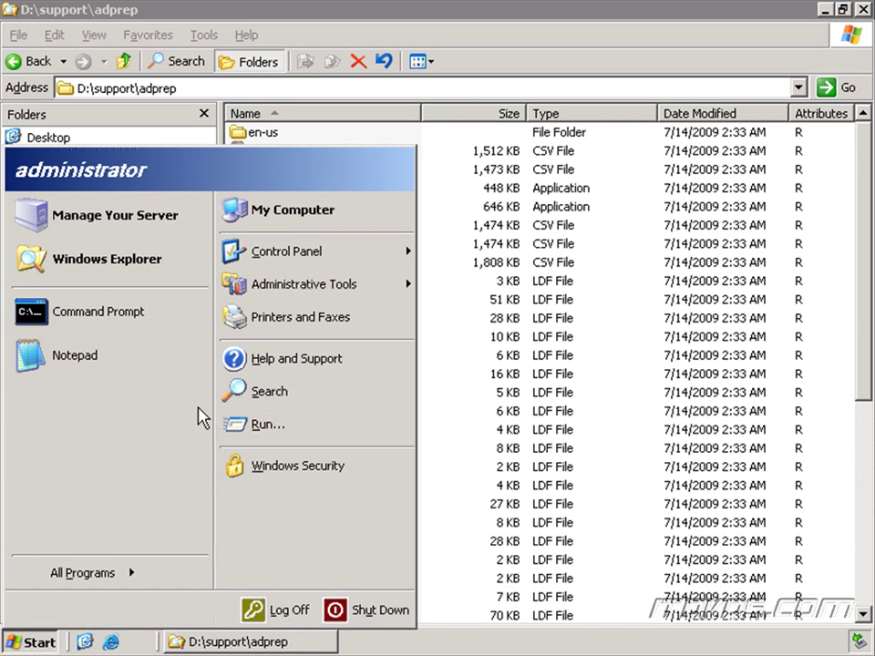
mouse_move(308, 292)
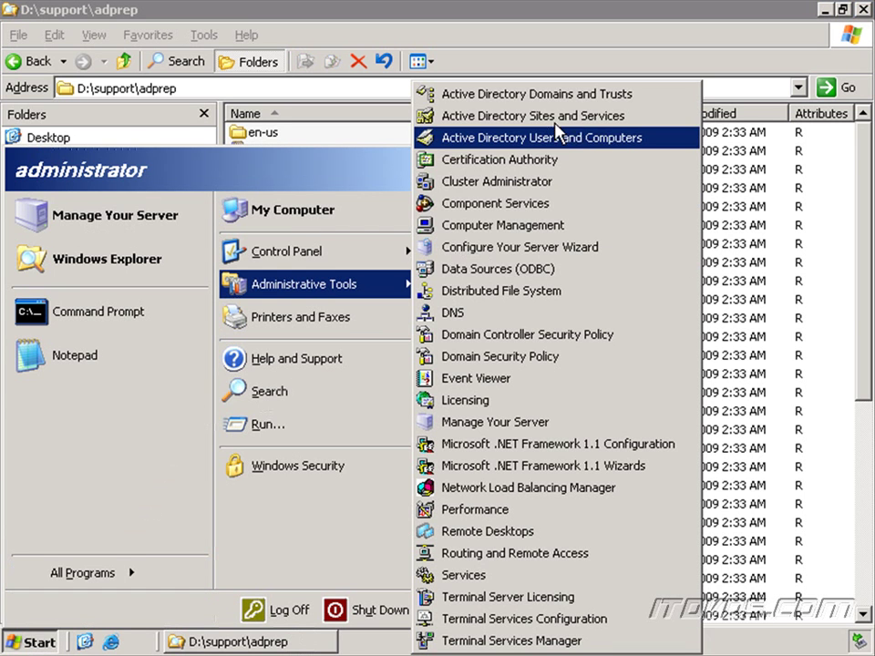
click(544, 96)
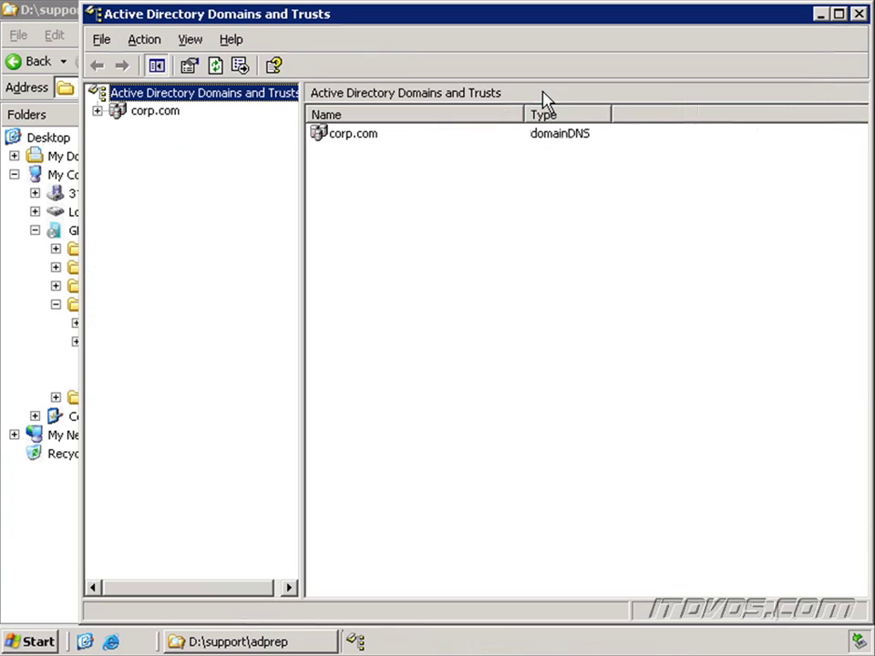
double_click(289, 18)
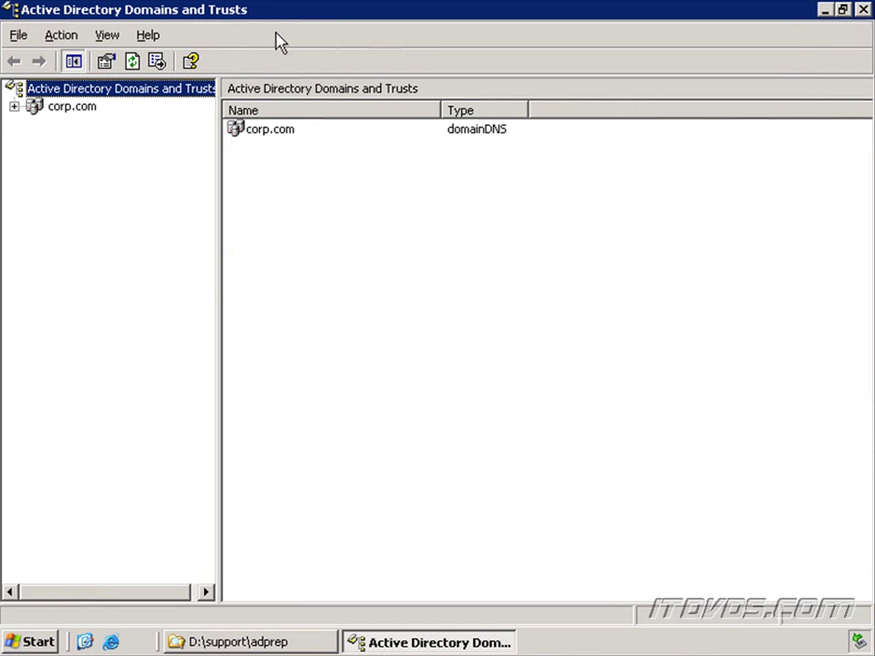
Check that the forest and corp.com domain functional levels are both Windows Server 2003.
right_click(100, 92)
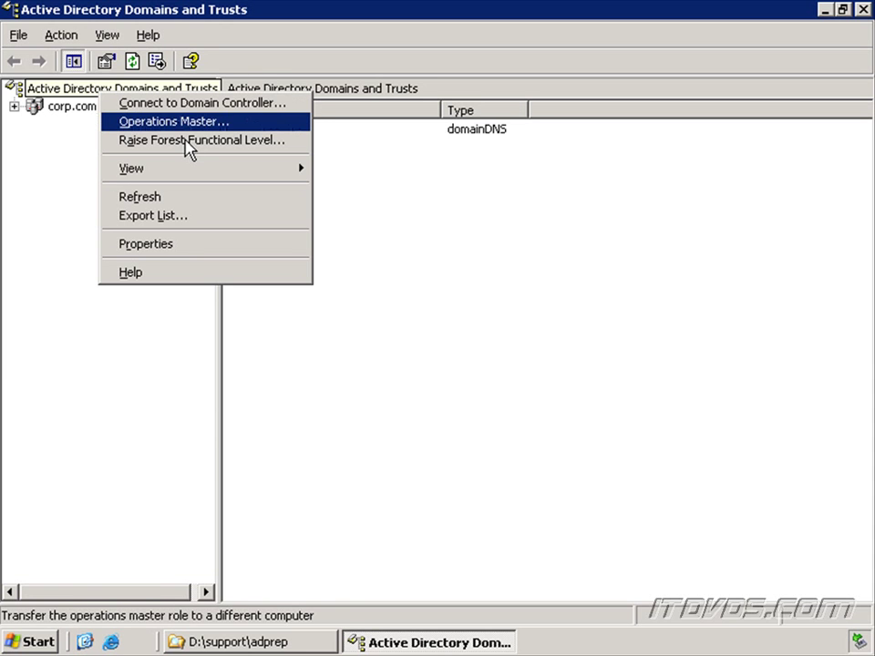
click(190, 141)
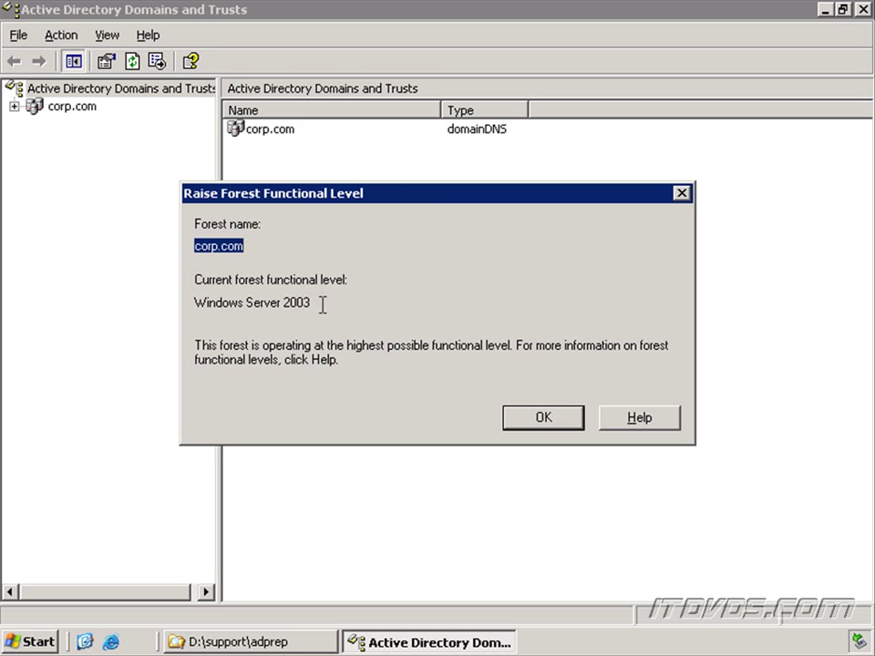
click(543, 418)
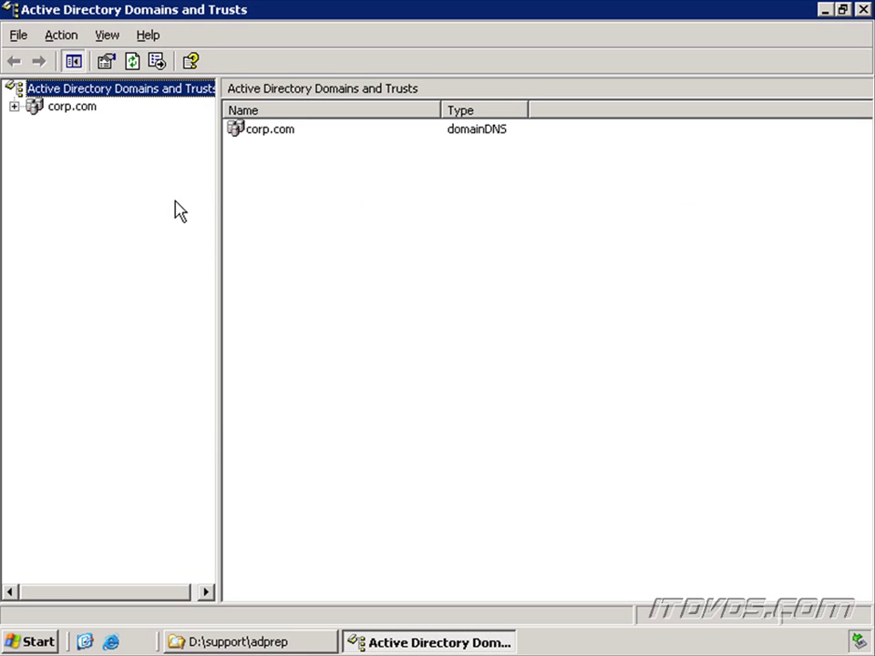
right_click(66, 113)
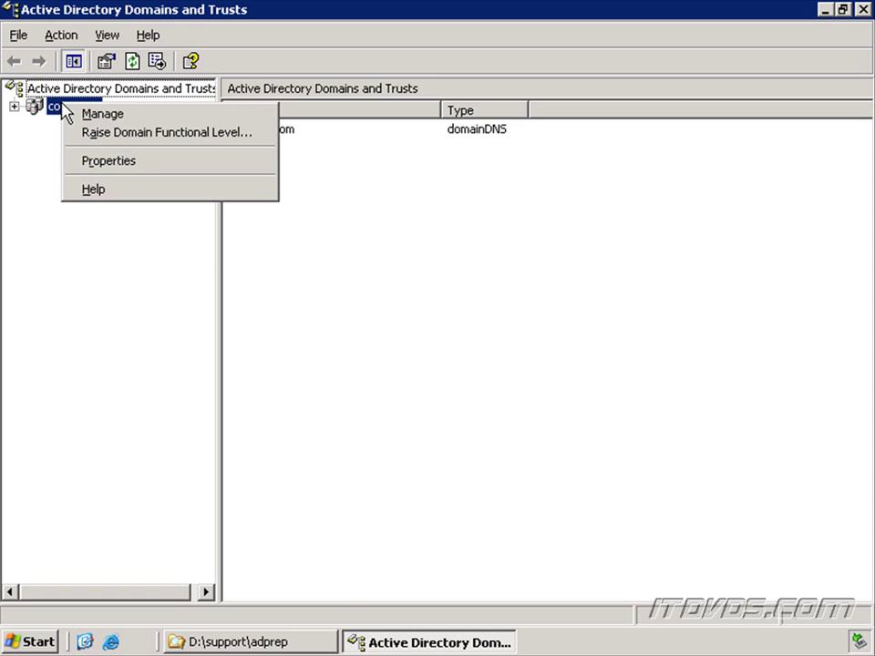
click(154, 134)
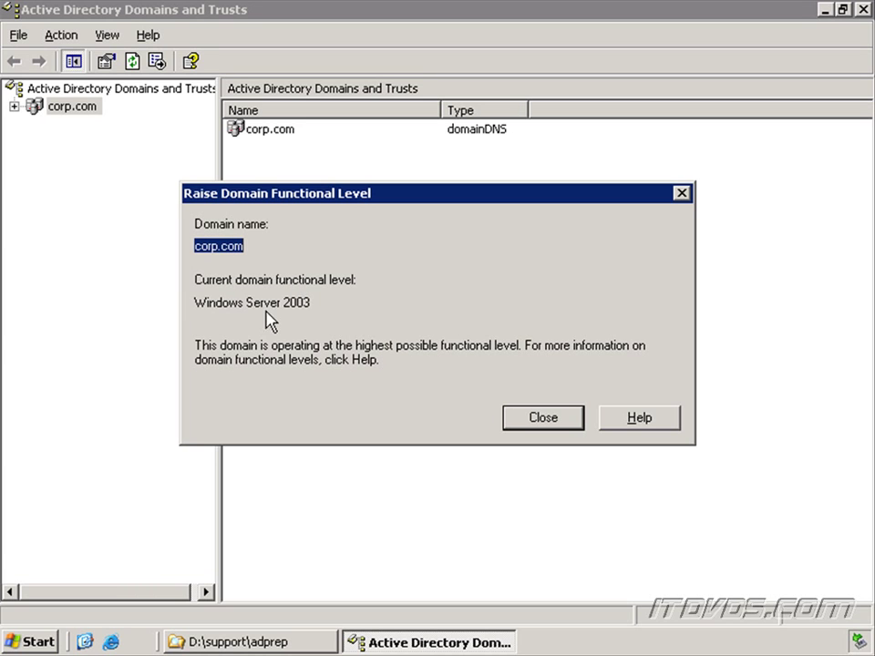
click(557, 416)
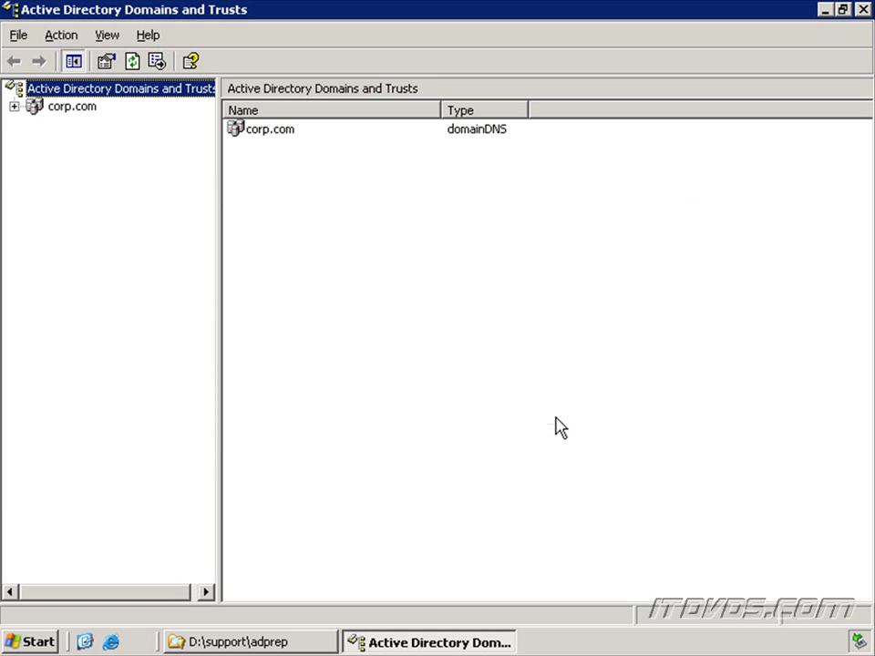
Close Active Directory Domains and Trusts to return to the D:\support\adprep folder.
click(860, 10)
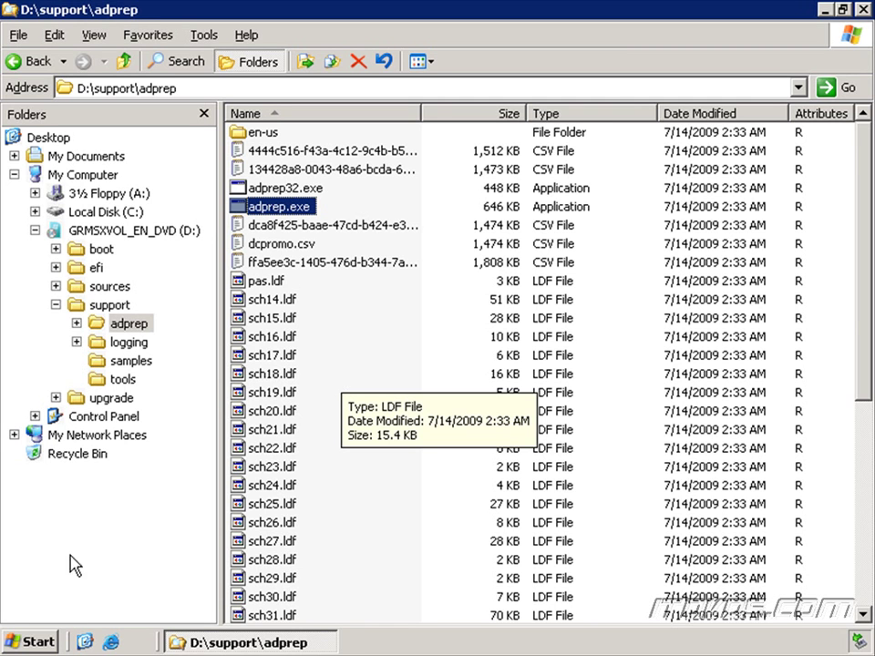
Open a Command Prompt window and switch to the D: drive.
click(51, 640)
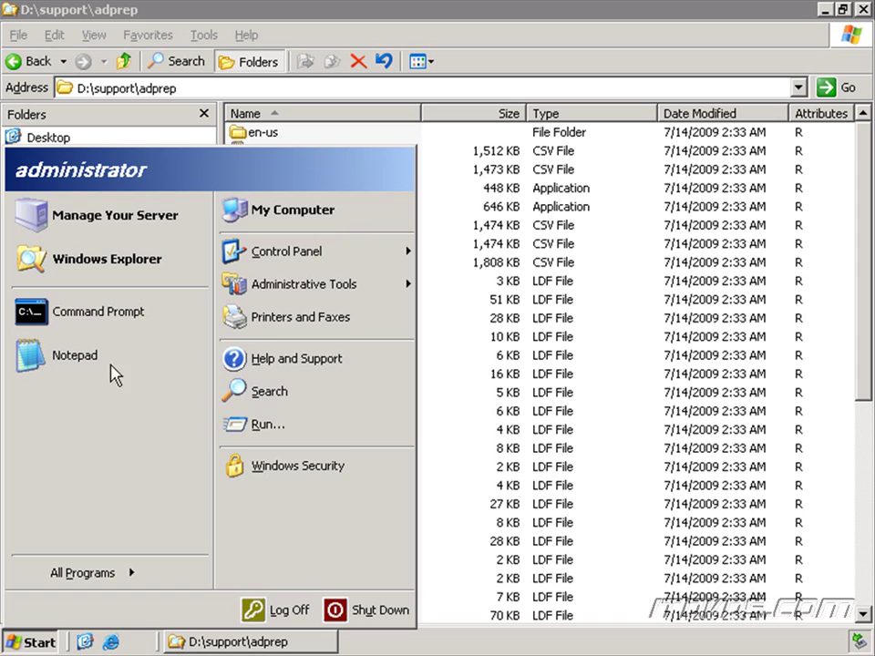
click(125, 318)
drag(328, 139, 304, 253)
text(d:)
key(Return)
Change into support\adprep and run adprep32 /forestprep.
text(cd s)
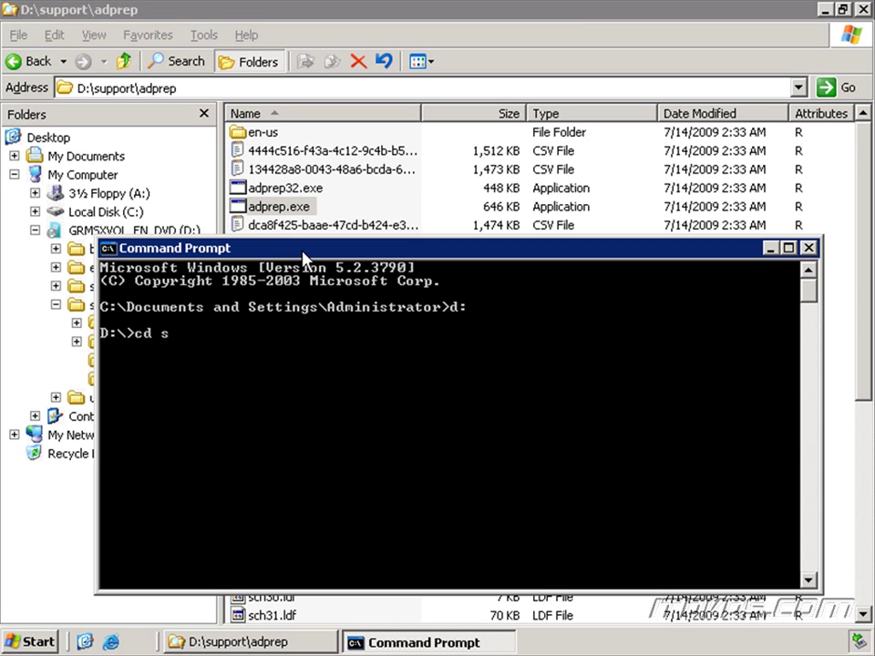
text(upport)
key(Return)
text(cd adprep)
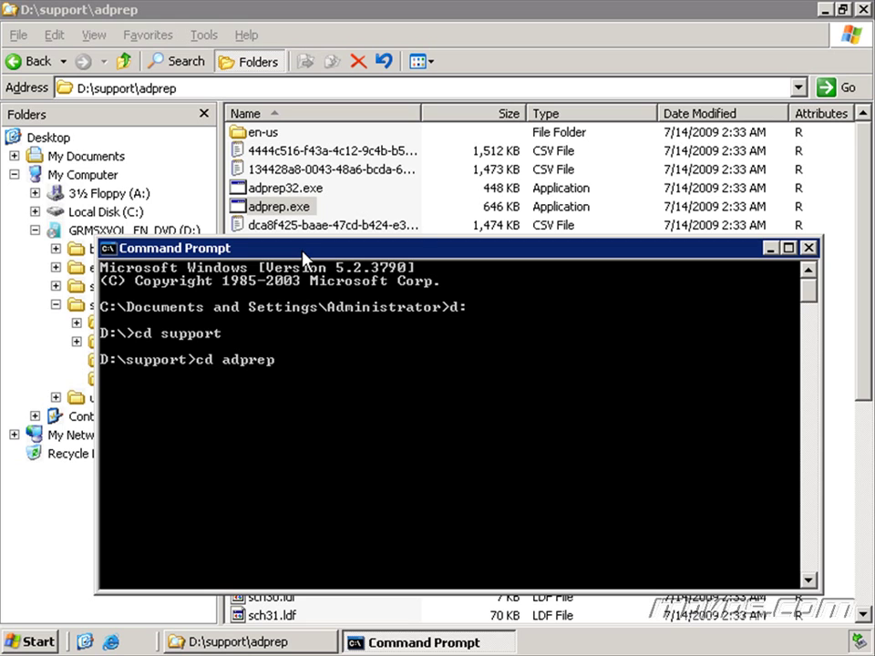
key(Return)
text(adprep)
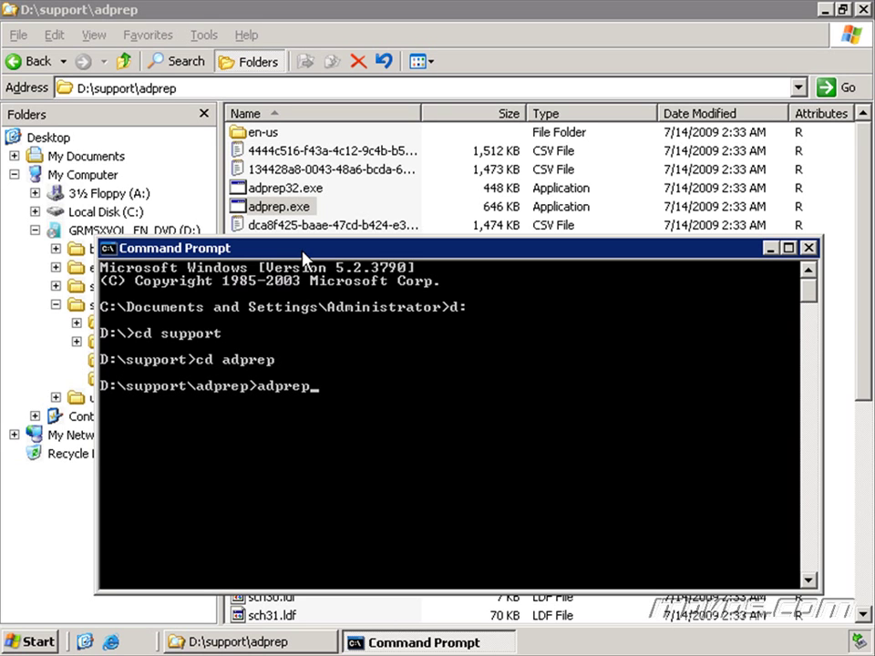
text(32 /forestprep)
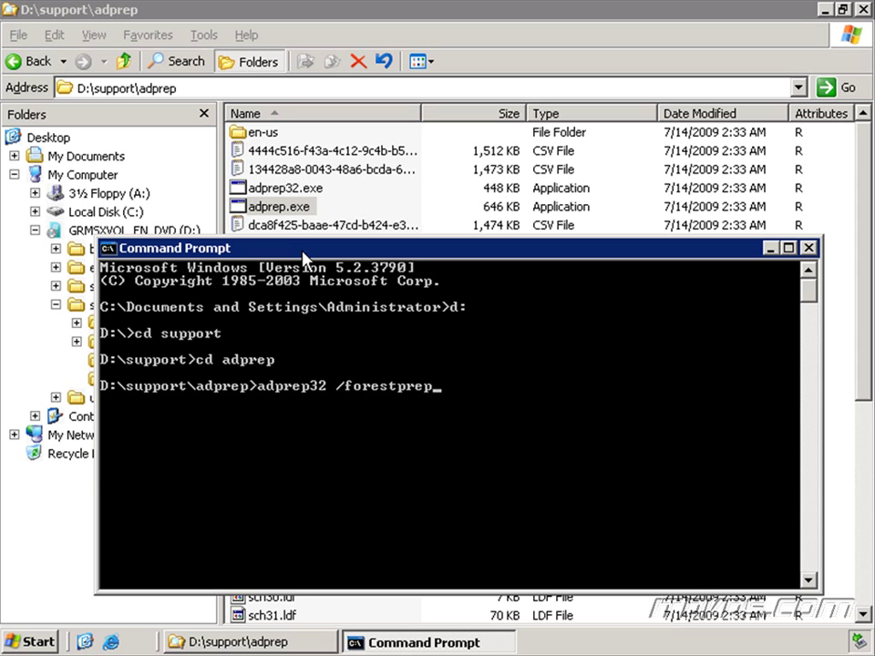
key(Return)
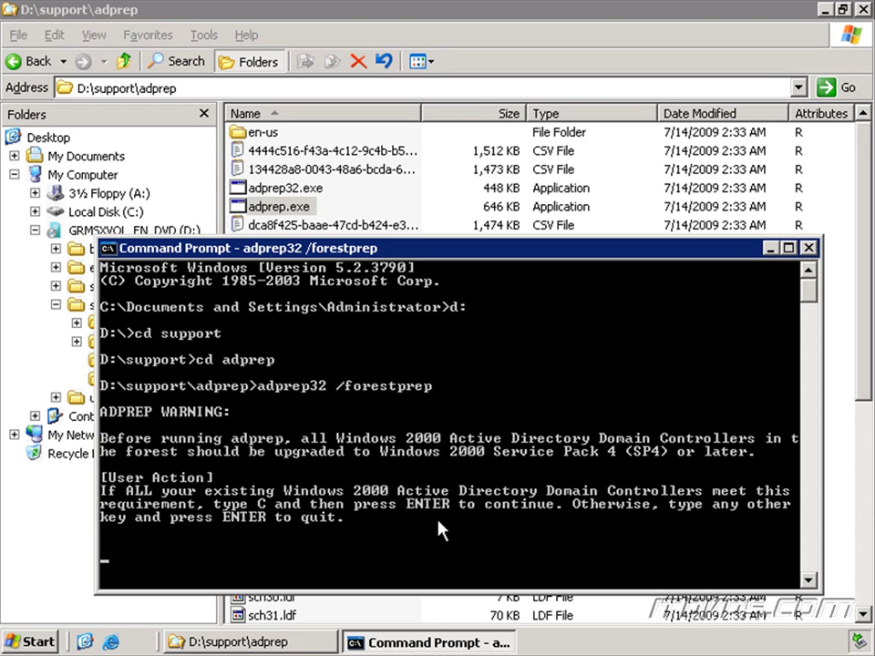
Answer C at the ADPREP warning to start upgrading the schema from version 30 to 47.
text(C)
key(Return)
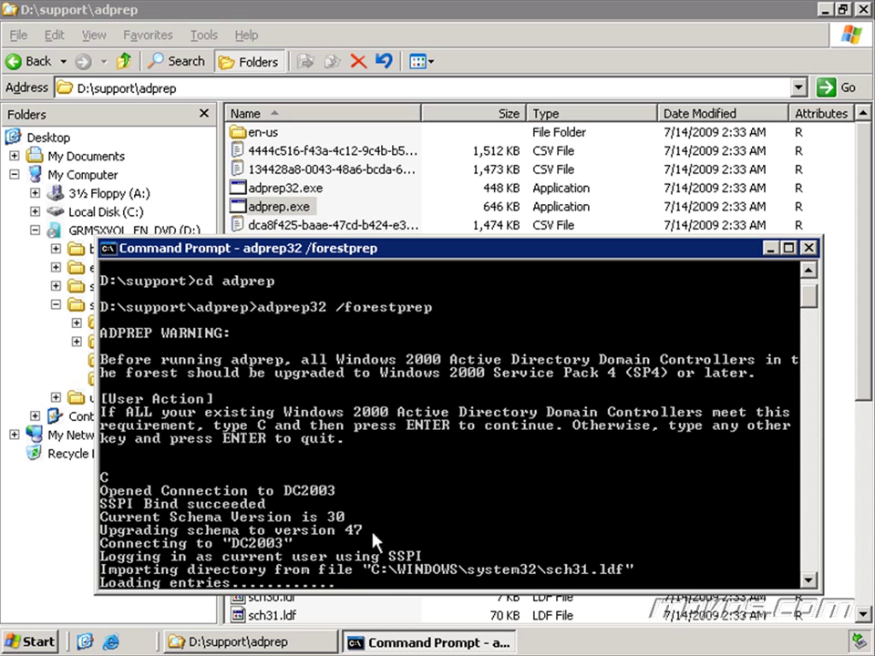